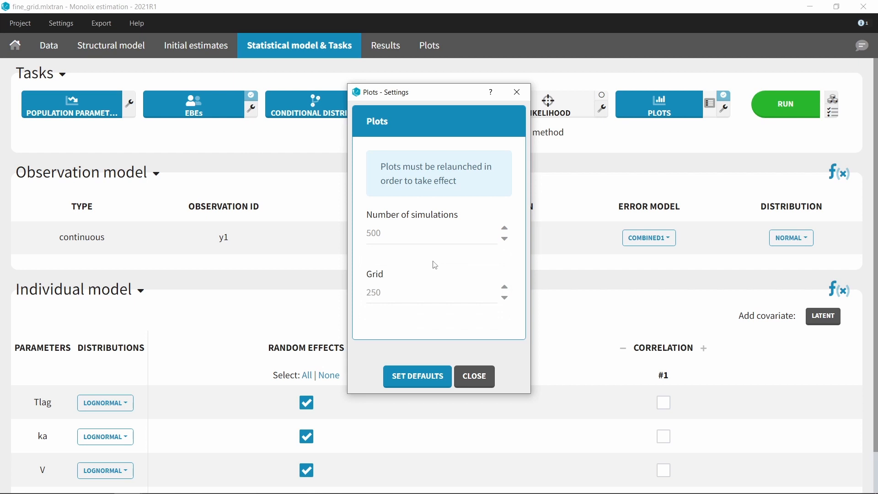
Set the plots' grid to 2500 and relaunch the Plots task.
click(417, 285)
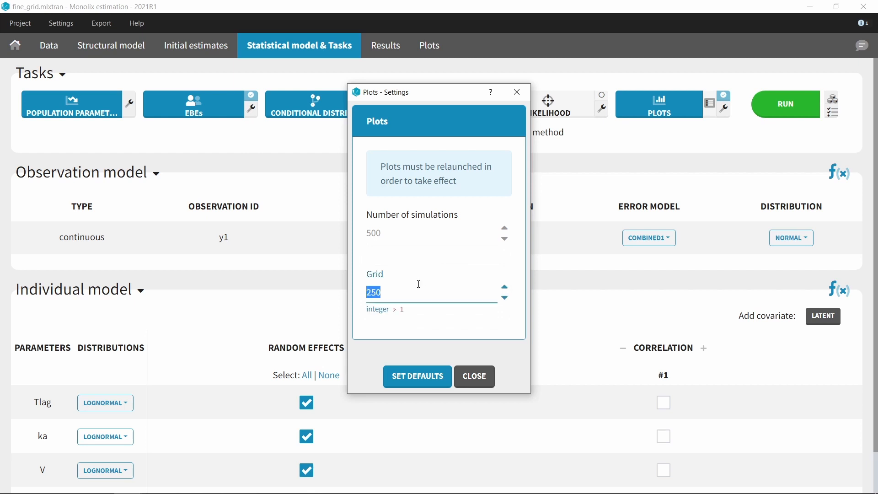
click(418, 292)
text(0)
click(473, 377)
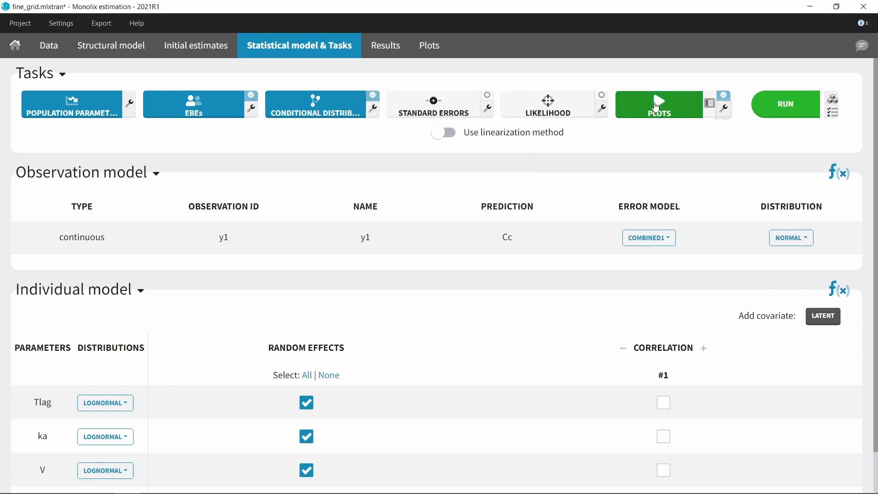
click(658, 107)
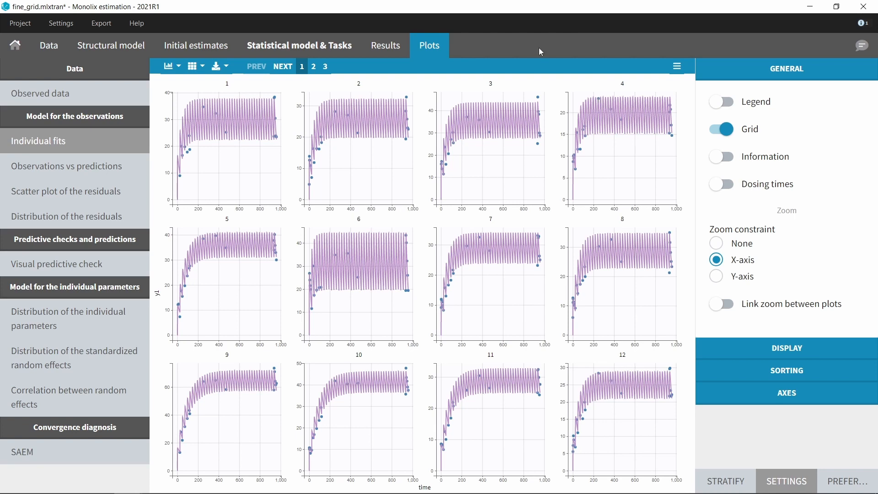
Return to the statistical model tasks, reduce the plots' grid to 2, and relaunch the Plots task.
click(339, 46)
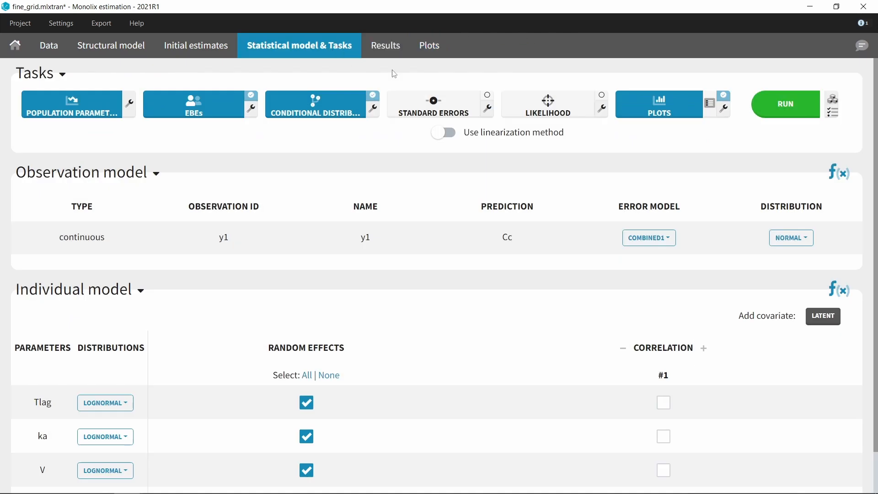
click(724, 109)
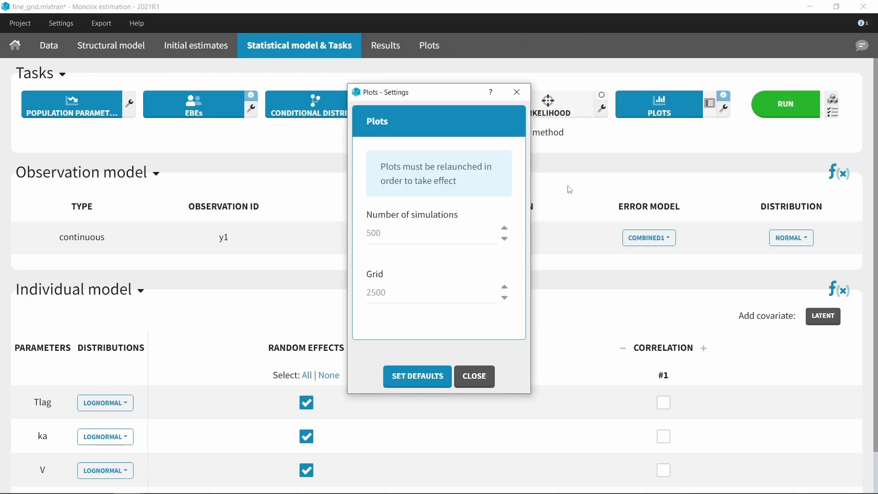
click(432, 291)
text(2)
click(480, 378)
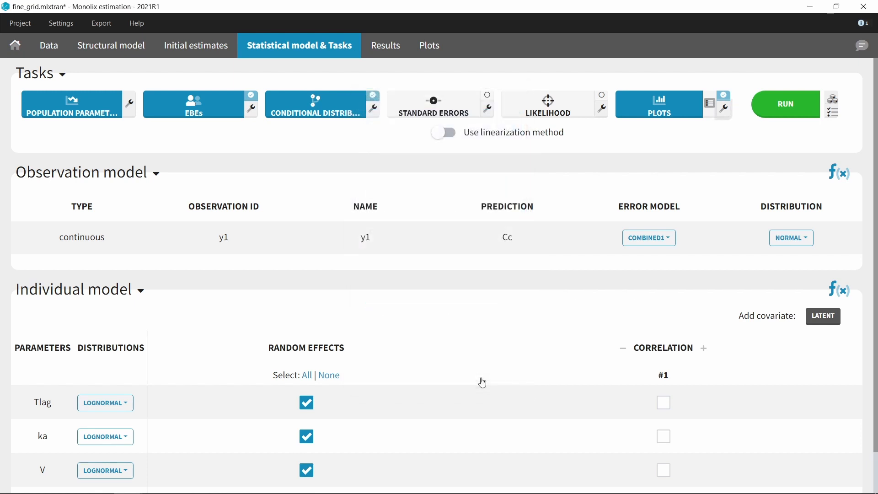
click(649, 108)
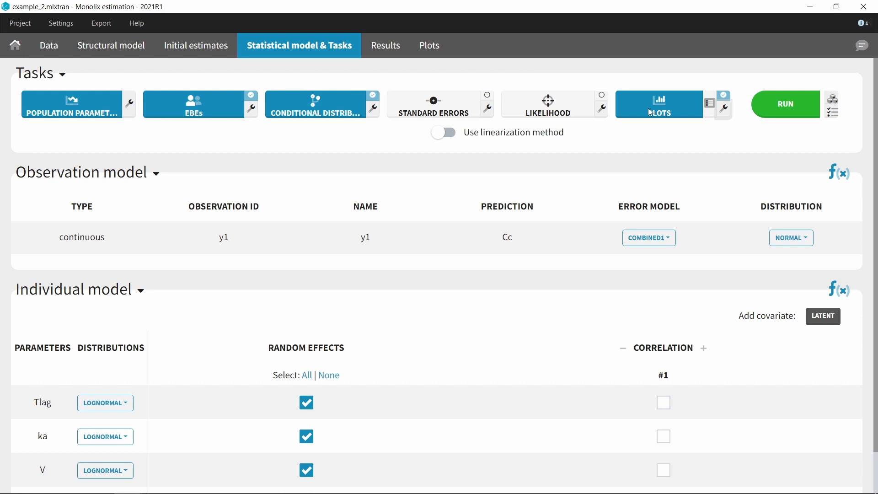
Check the grid value in the plot settings of the example_2 project and launch the Plots task.
click(724, 108)
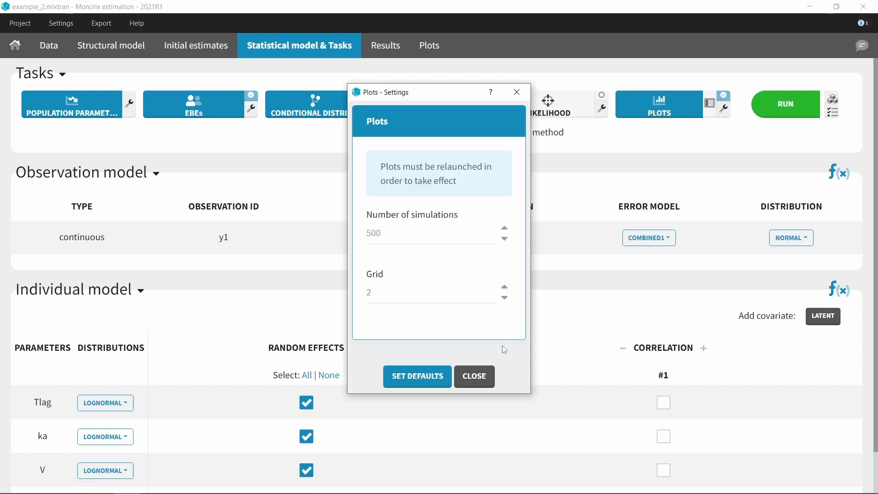
click(480, 379)
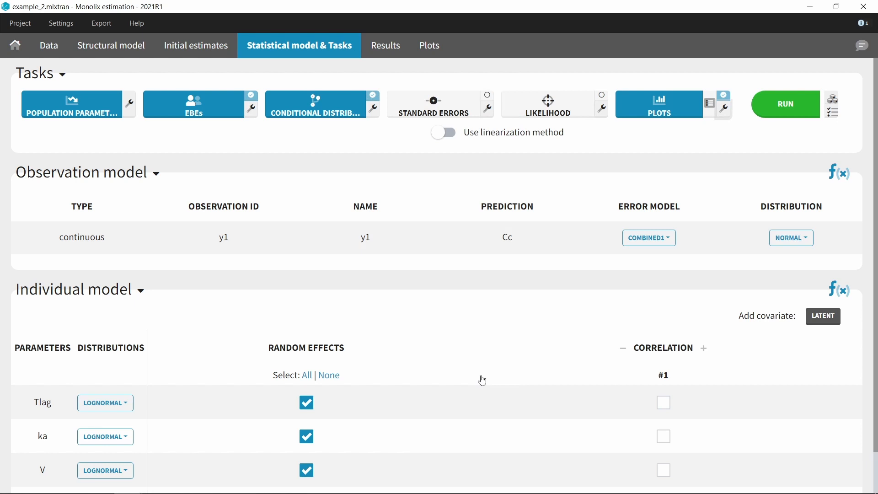
click(648, 114)
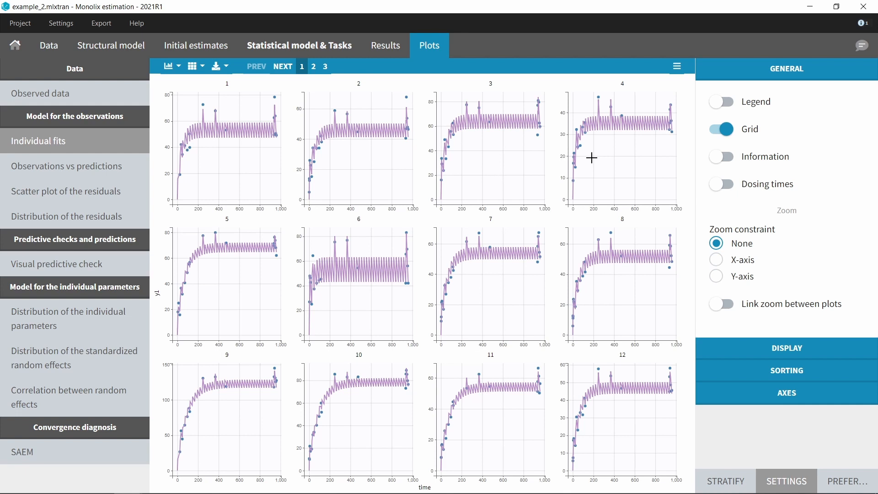
Save and export the project to Simulx and maximize the Simulx window.
click(101, 23)
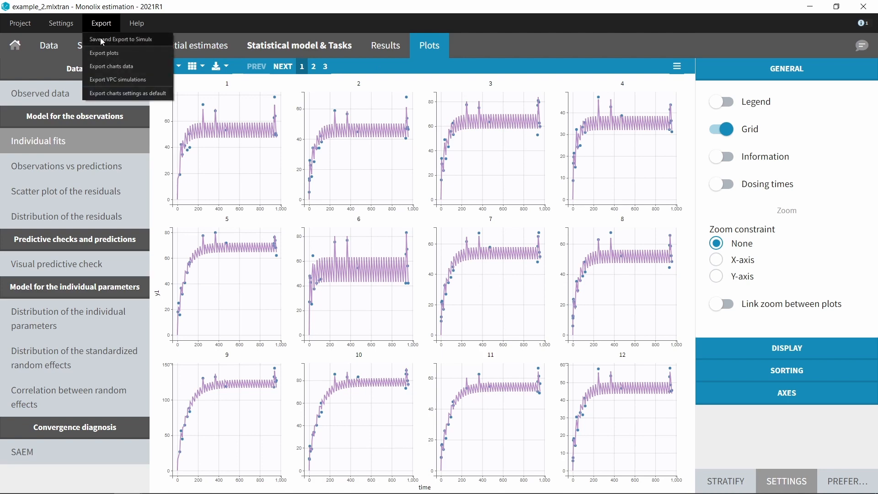
click(101, 40)
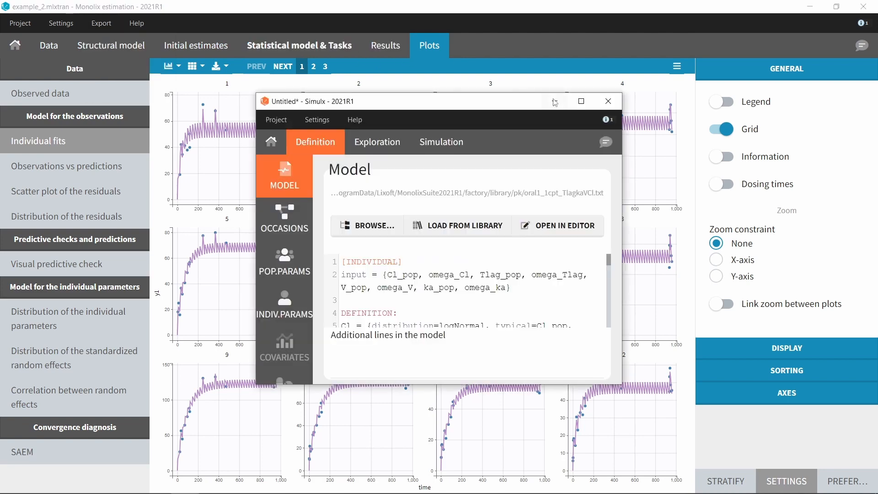
double_click(577, 106)
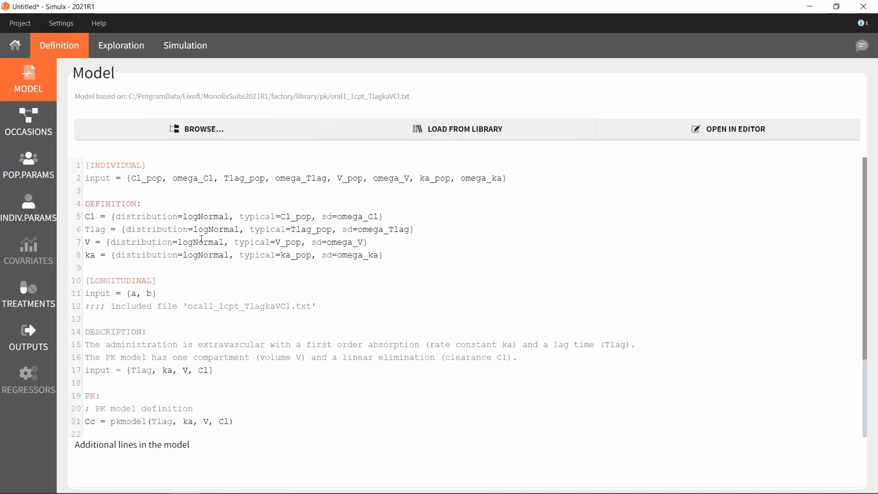
Examine the output variables and time points defined in the mlx_y1 and mlx_Cc outputs.
click(39, 336)
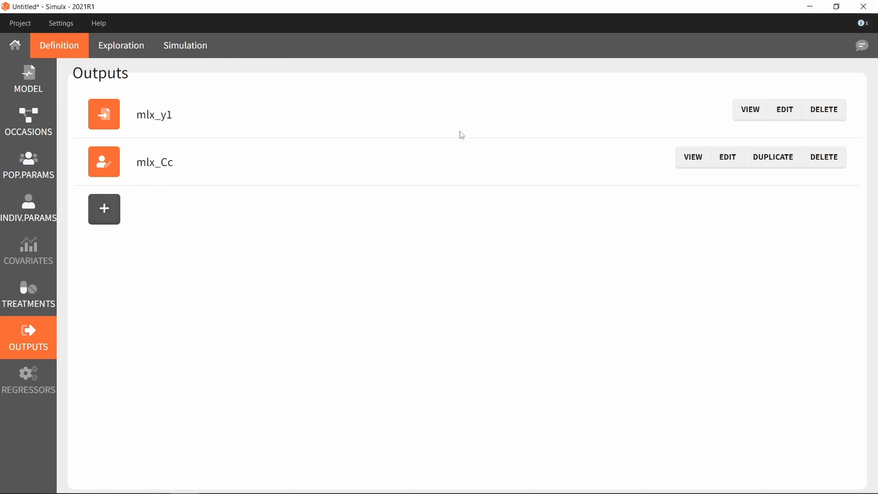
click(750, 111)
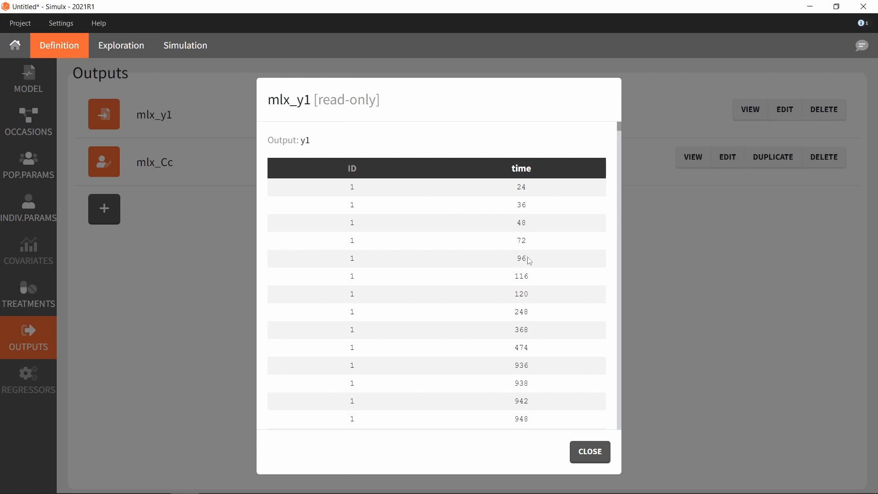
drag(301, 142, 313, 148)
click(576, 452)
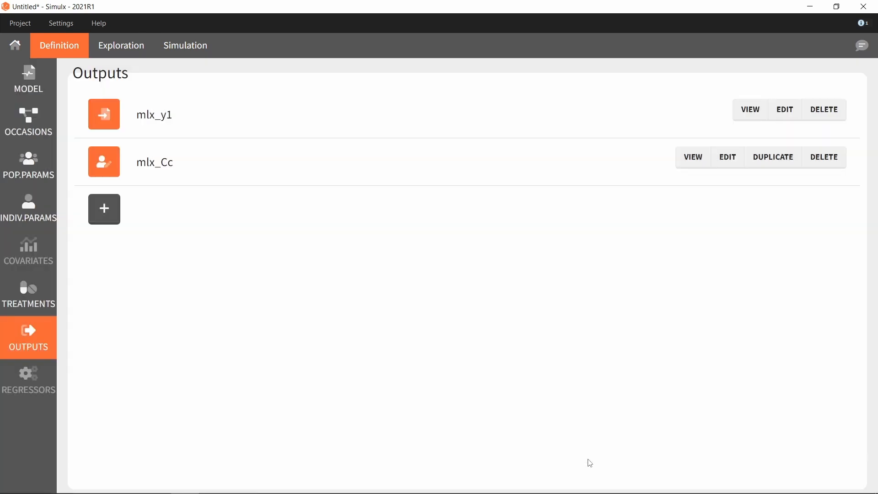
click(693, 165)
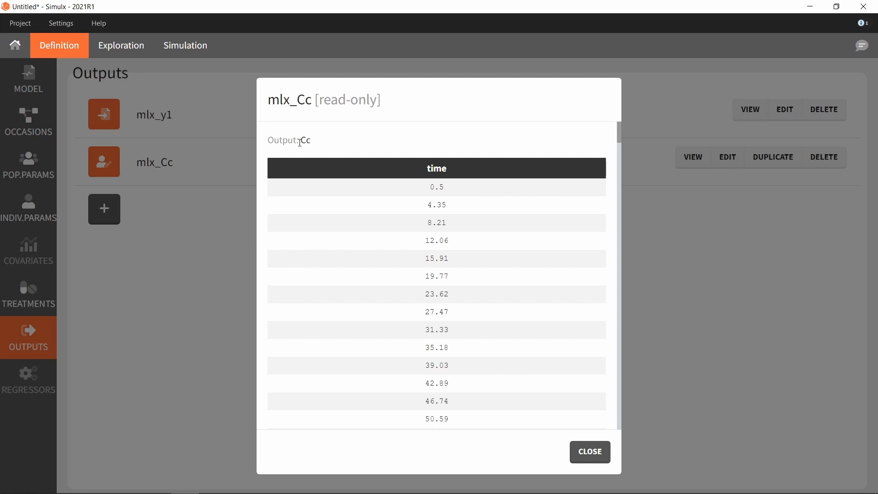
drag(300, 138, 317, 146)
click(590, 453)
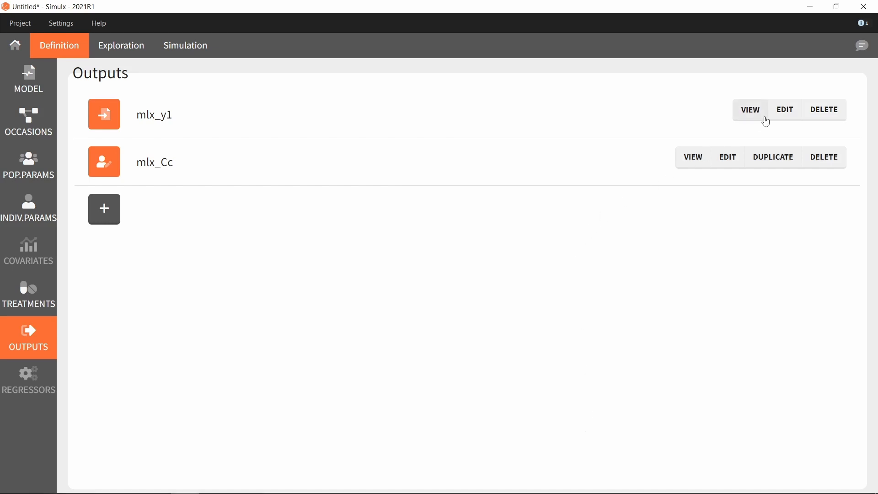
Change the mlx_y1 output's variable to Cc and rename the output mlx_Cc_OriginalTimes.
click(784, 111)
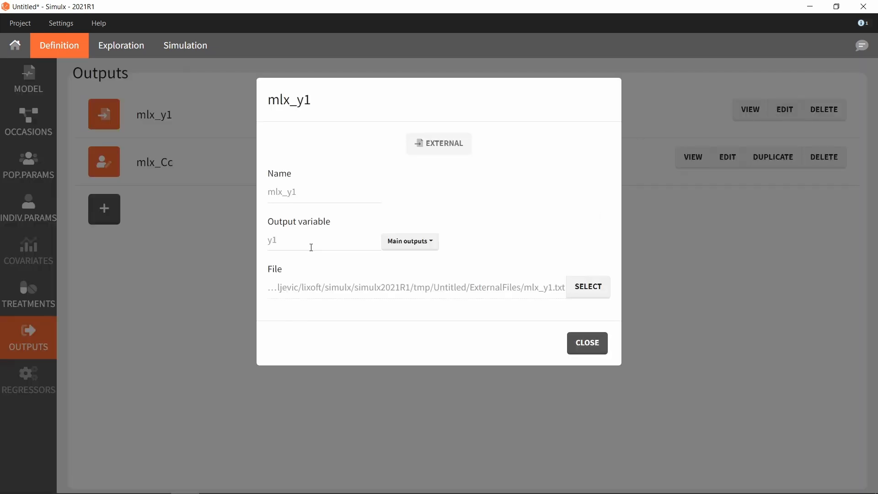
click(410, 242)
click(402, 276)
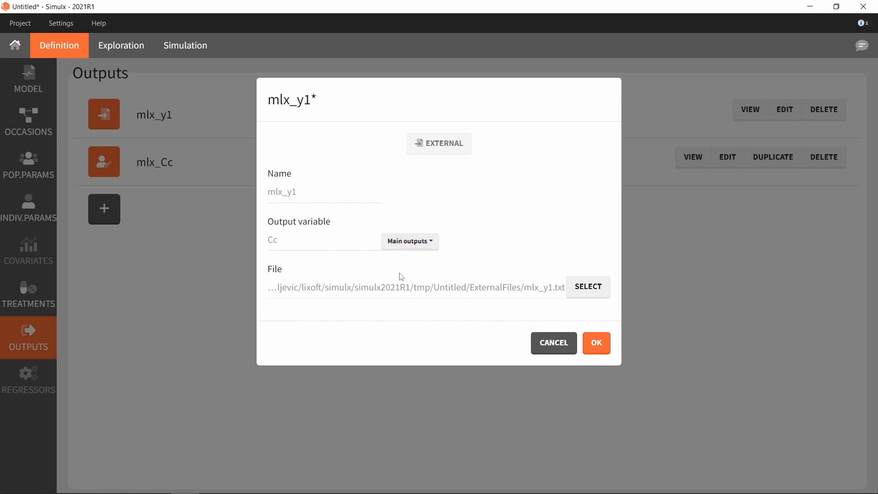
click(338, 196)
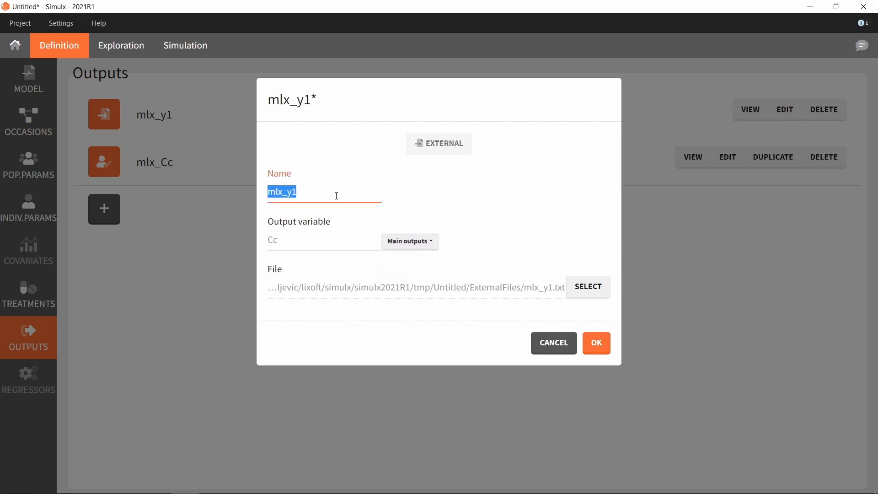
text(mlx_CC)
key(BackSpace)
text(c_OriginalTimes)
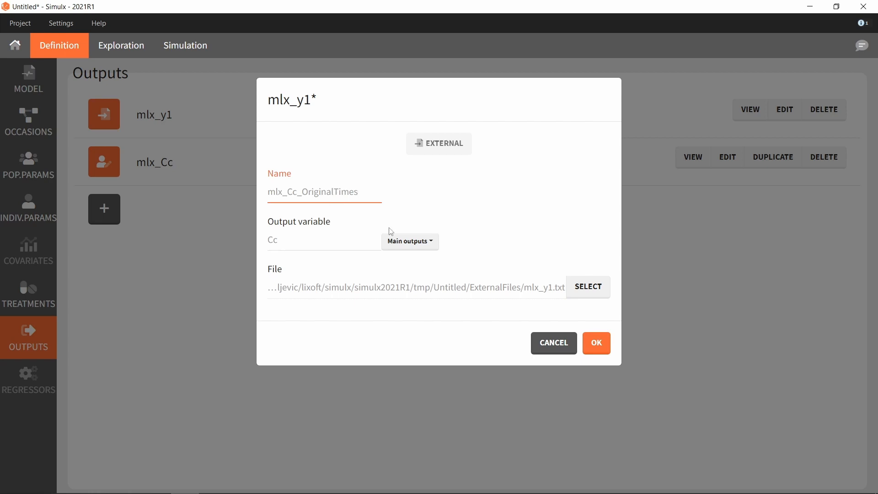
click(594, 343)
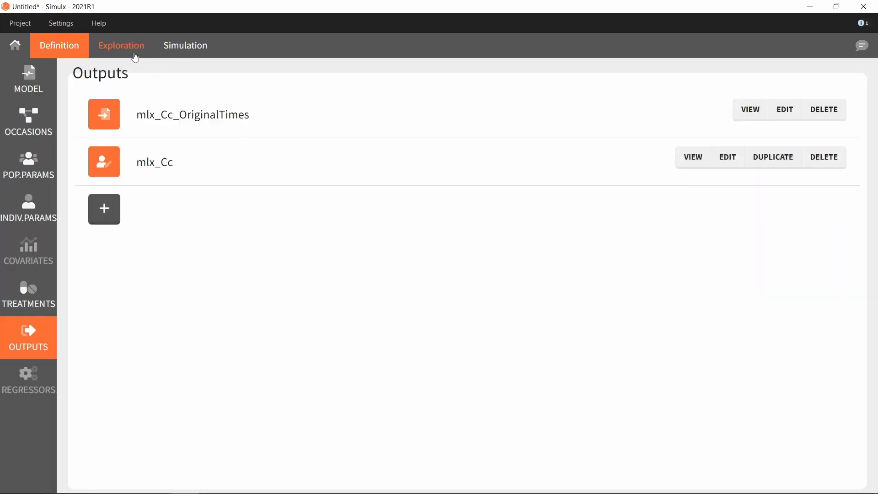
Run an exploration with mlx_EBEs as individual parameters and mlx_Cc_OriginalTimes as the output.
click(135, 56)
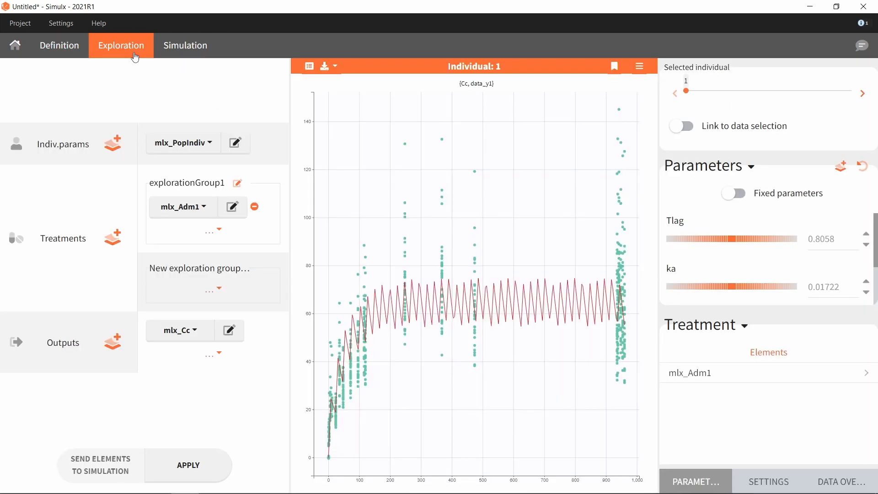
click(183, 142)
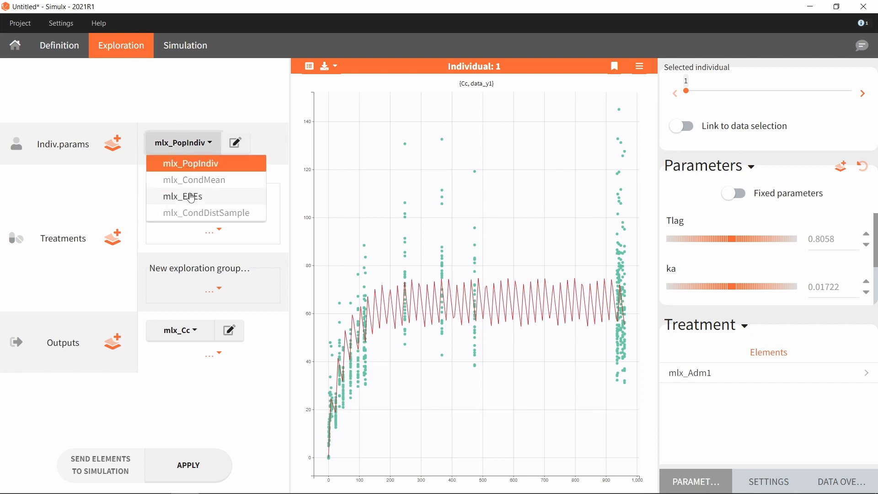
click(191, 198)
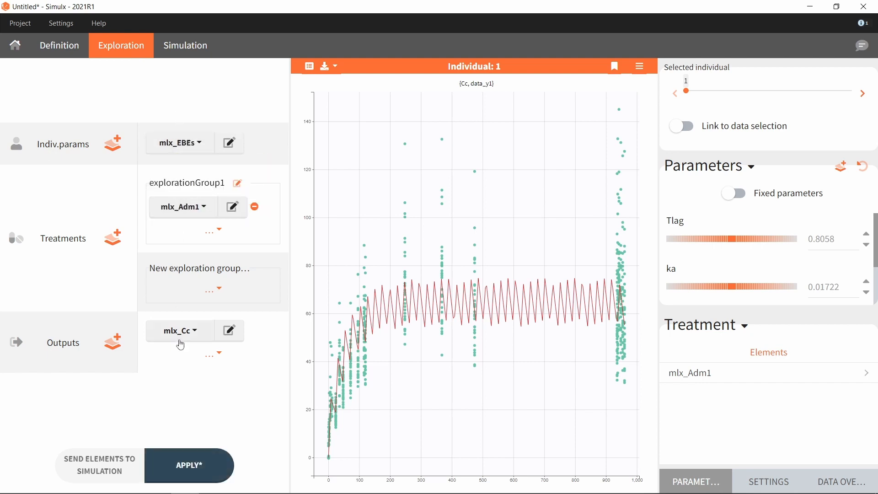
click(181, 343)
click(201, 296)
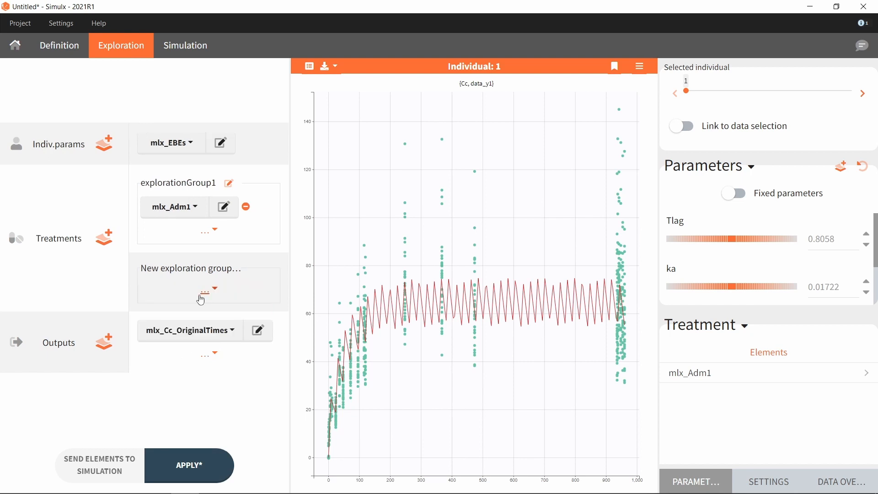
click(168, 466)
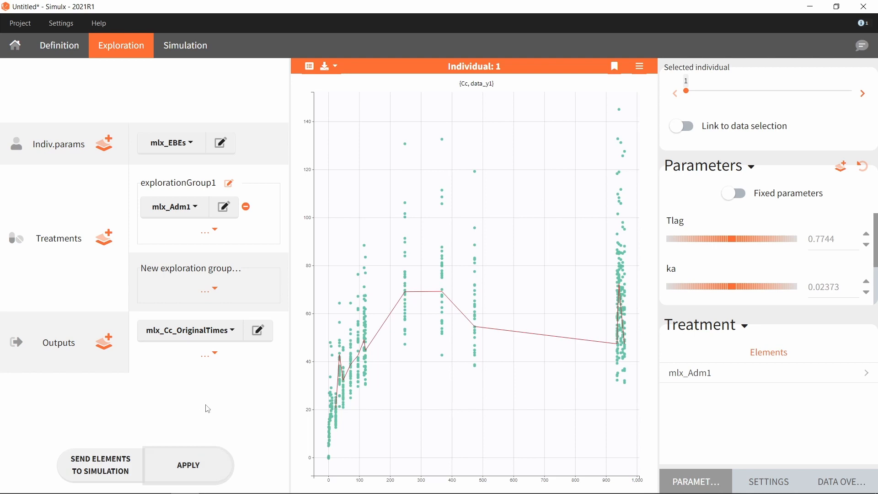
Link the selected individual to the data overlay and display individual 6.
click(682, 128)
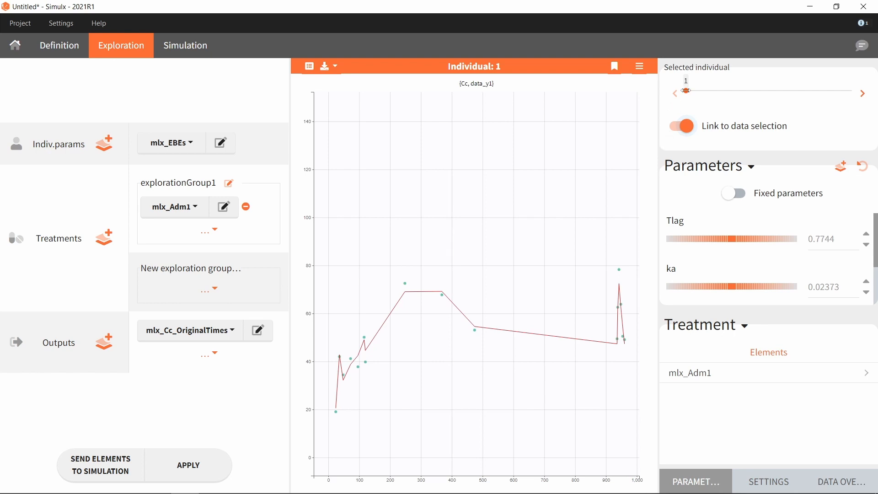
drag(686, 90, 712, 90)
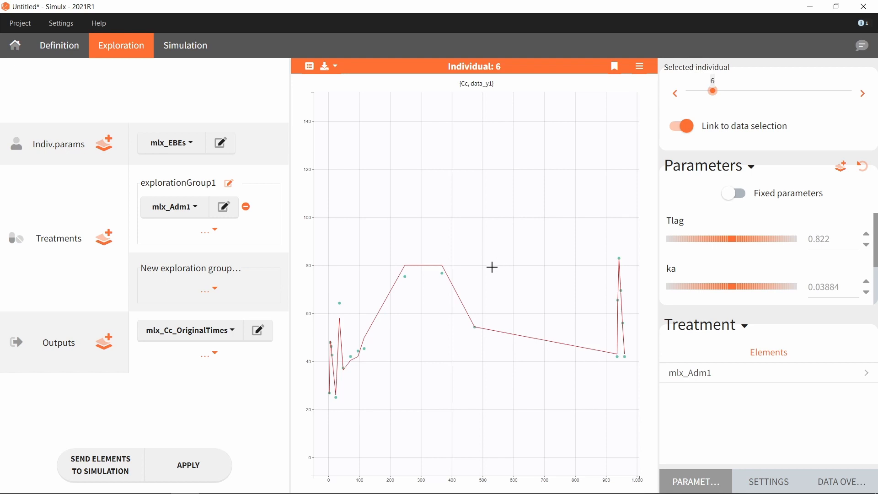
click(328, 67)
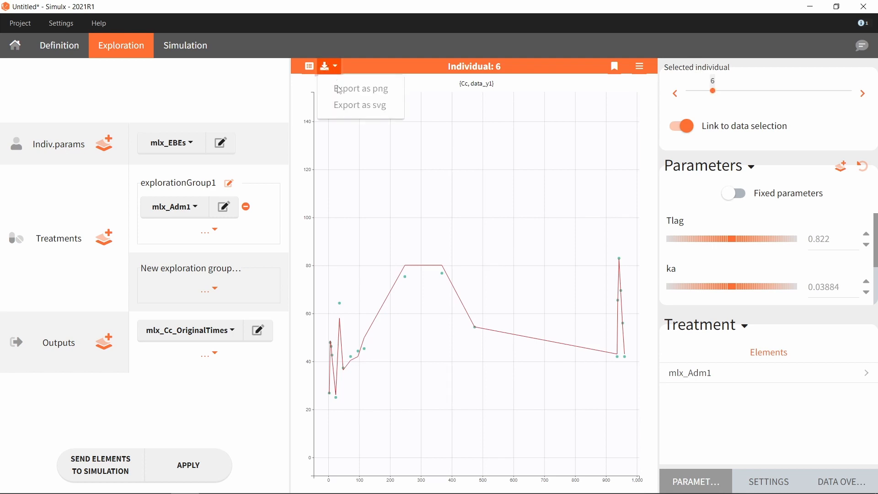
click(501, 86)
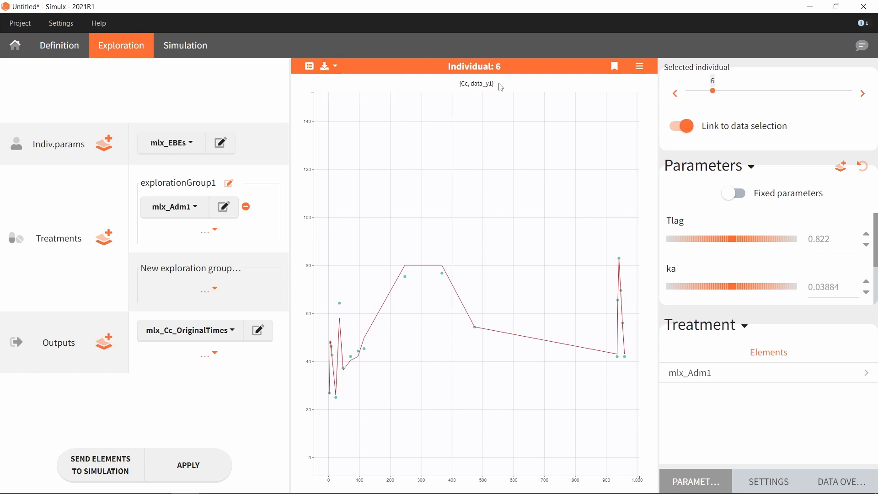